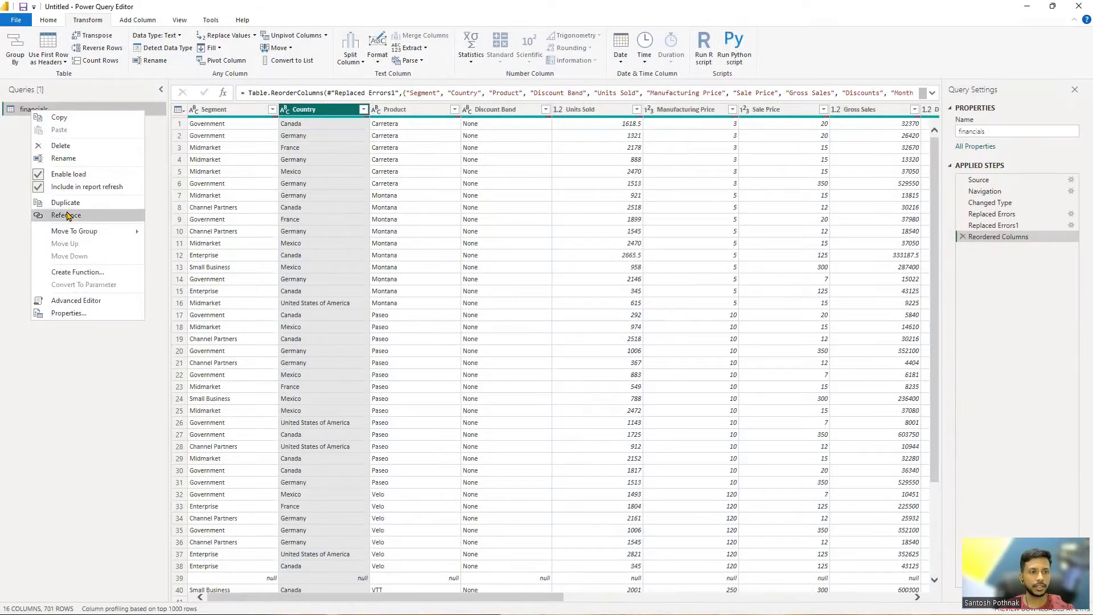
Create a reference of the financials query and keep only its Country column
click(68, 204)
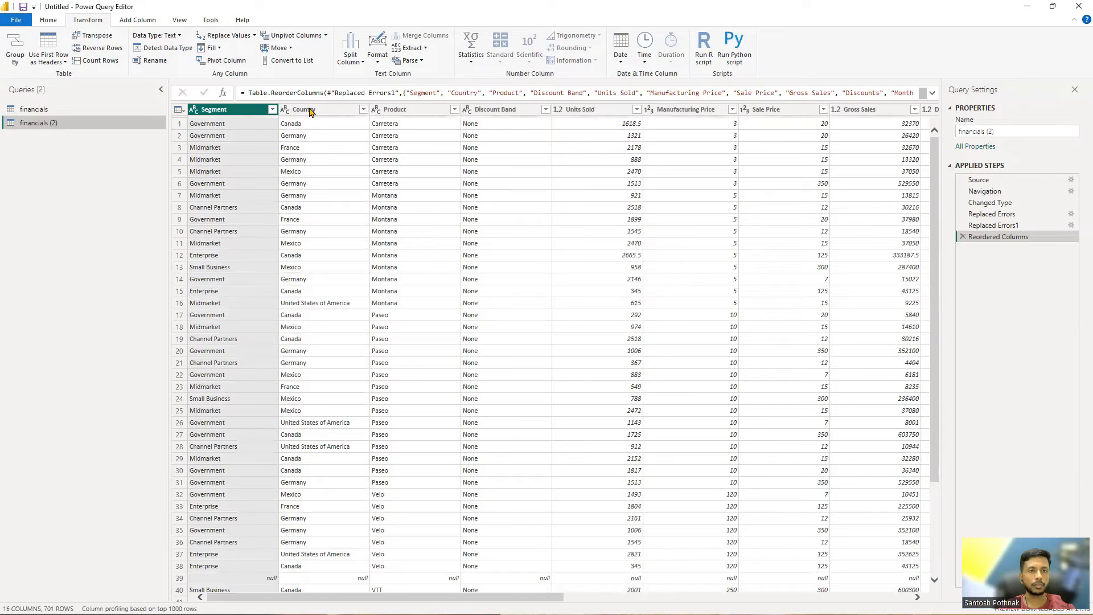
click(310, 111)
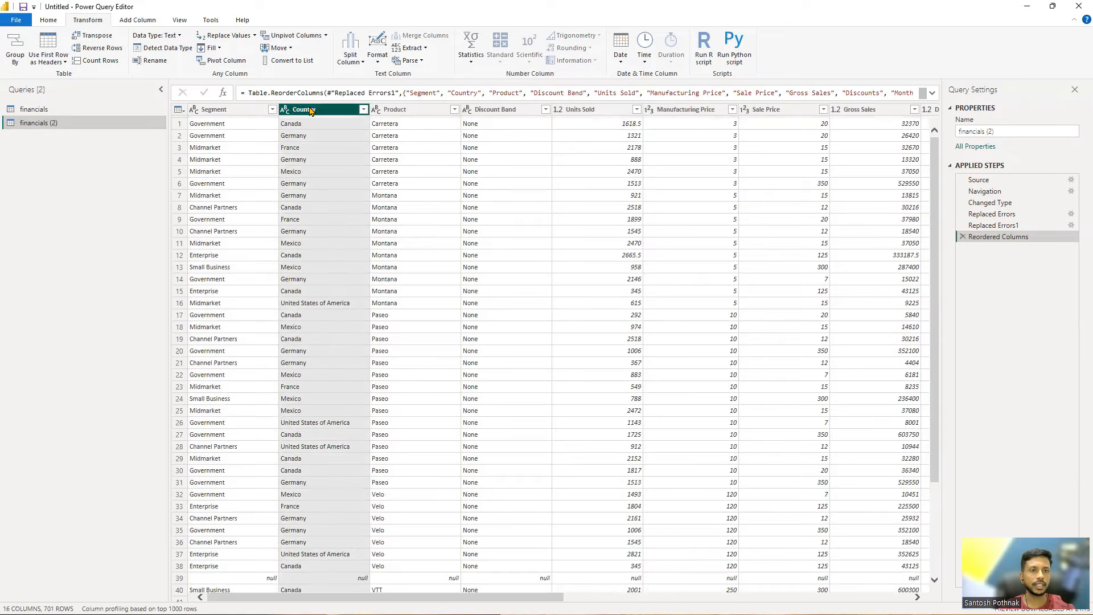
right_click(312, 110)
click(334, 142)
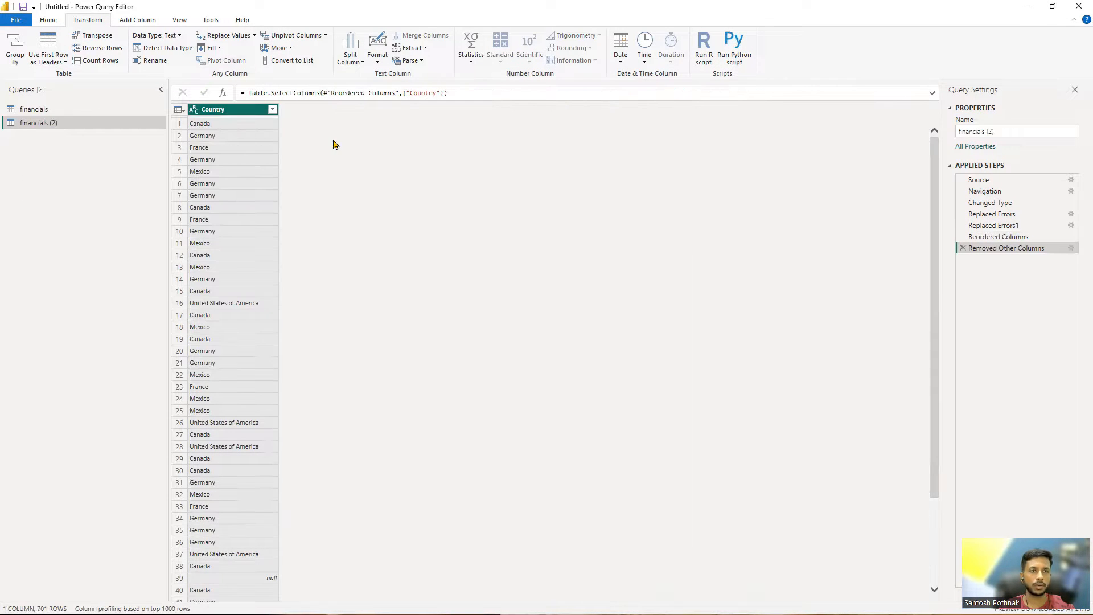
Rename the new query to CountryList and remove duplicate countries from it
triple_click(1017, 132)
text(CountryList)
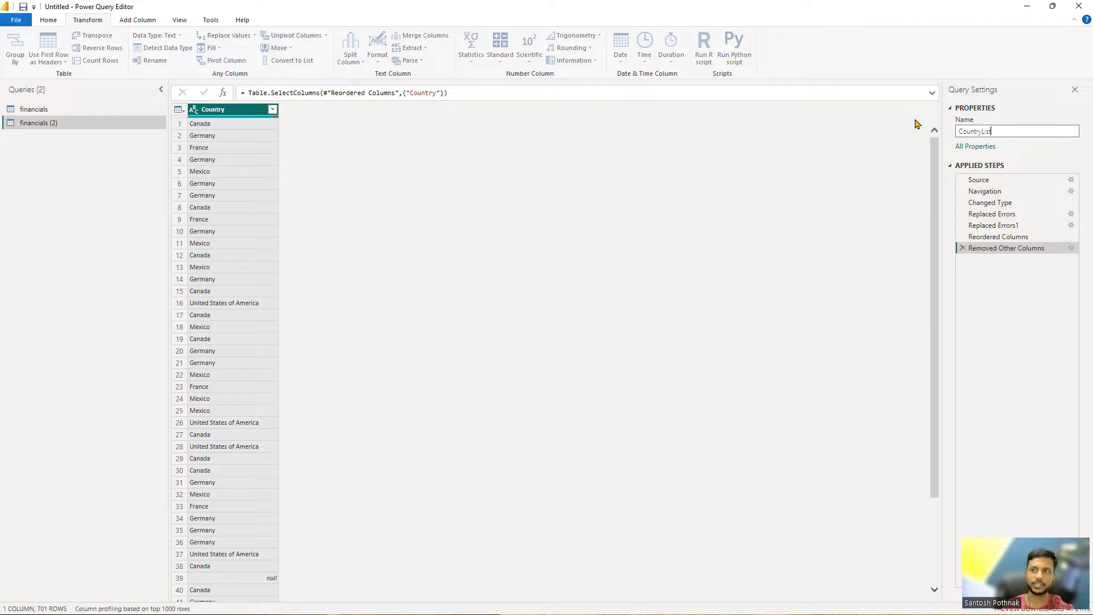
key(Return)
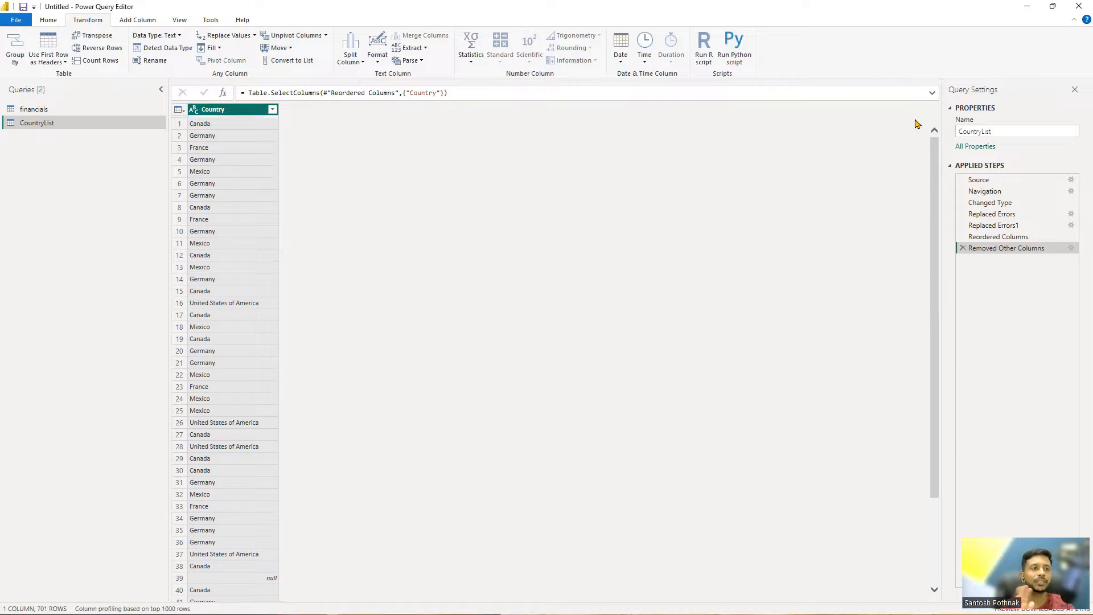
right_click(248, 116)
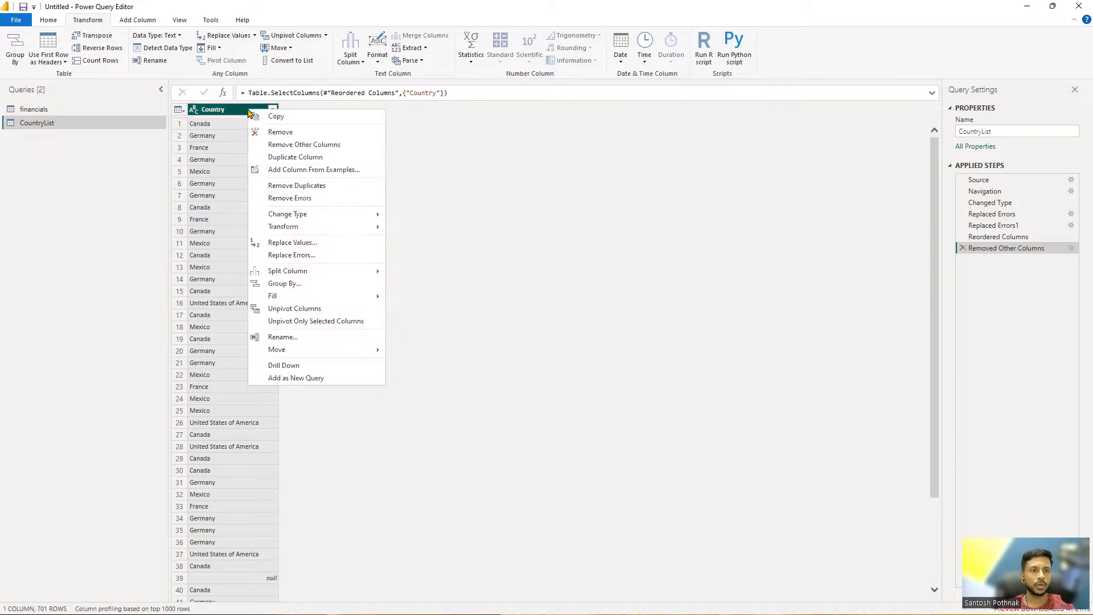
click(296, 183)
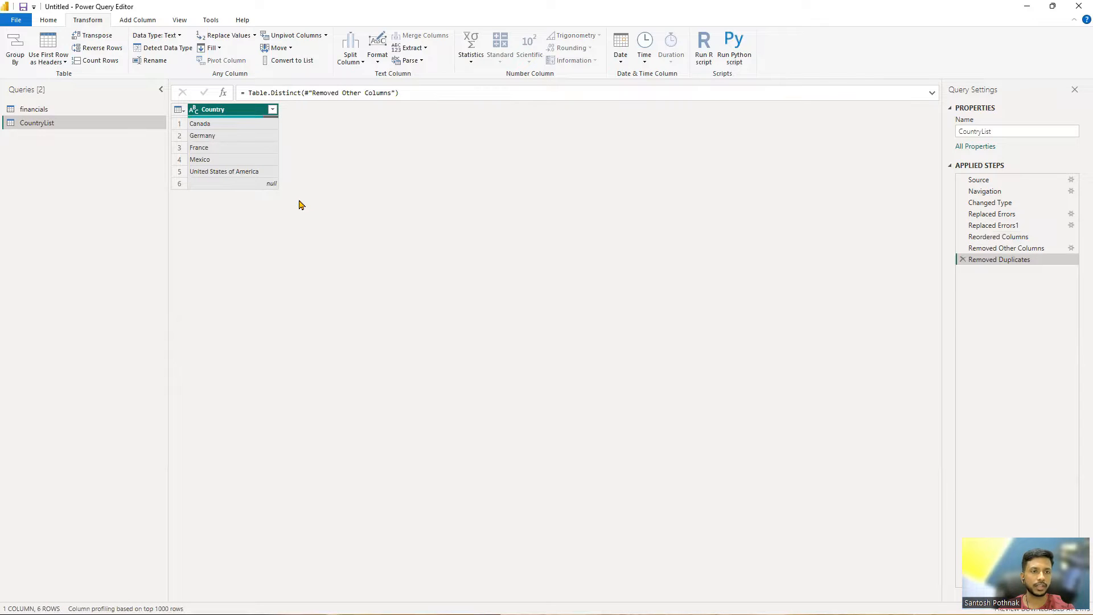
Filter the Country column to exclude null values
click(272, 109)
click(139, 242)
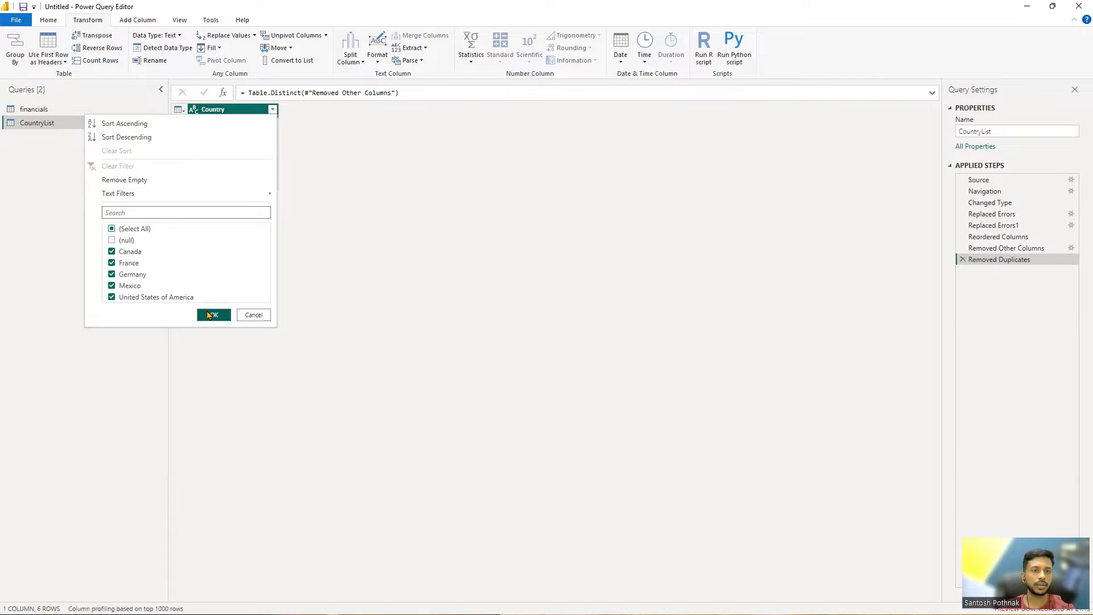
click(211, 315)
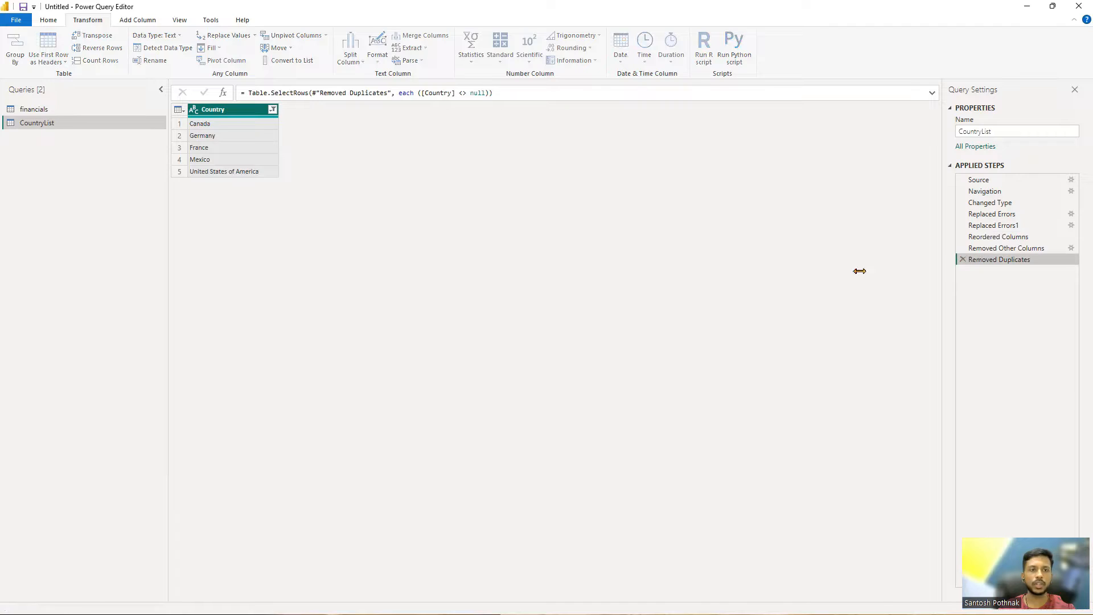
Remove empty values from the Country column
right_click(207, 112)
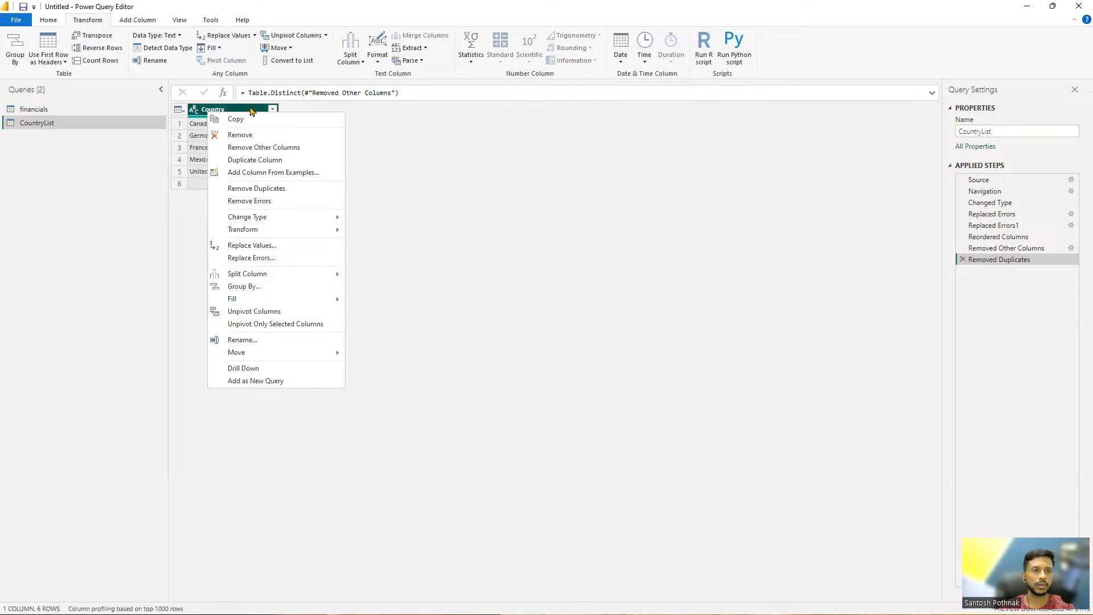
click(273, 110)
click(273, 110)
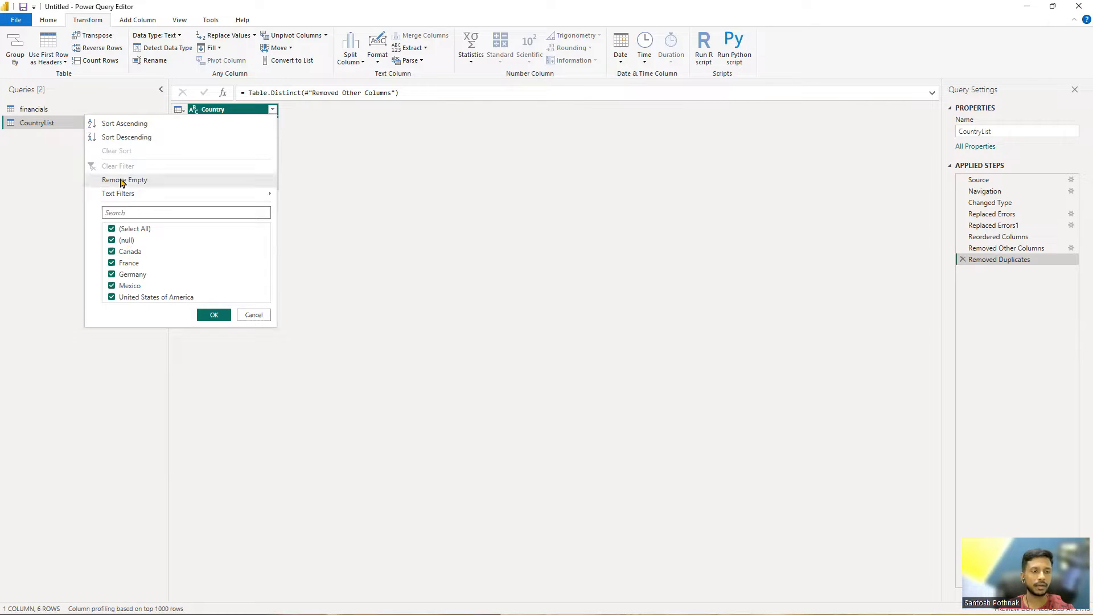
click(149, 185)
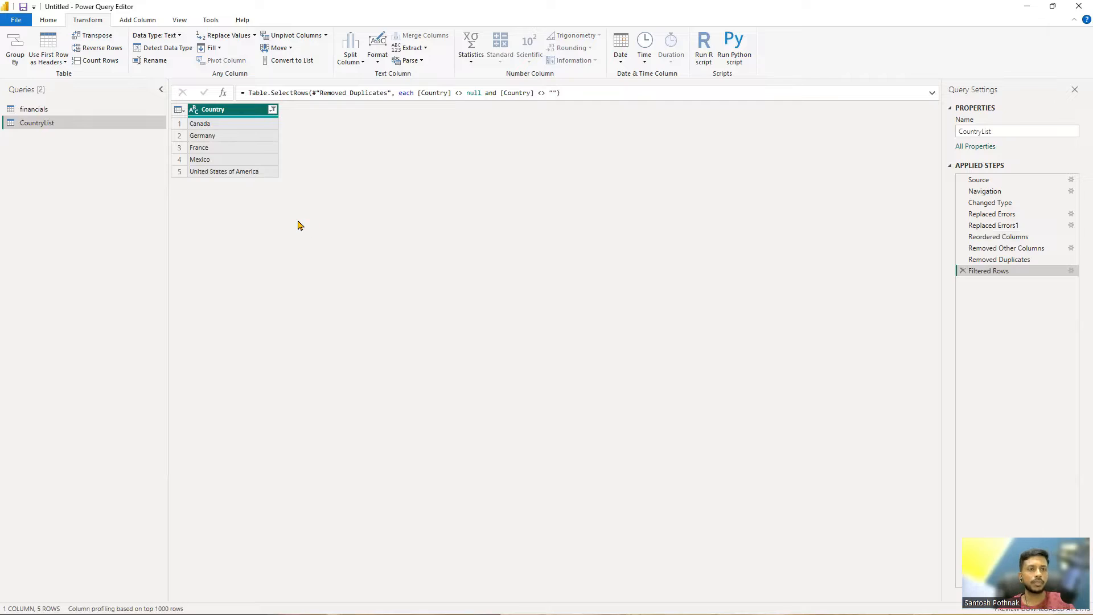
Filter the Country column to show only France
click(272, 111)
click(111, 274)
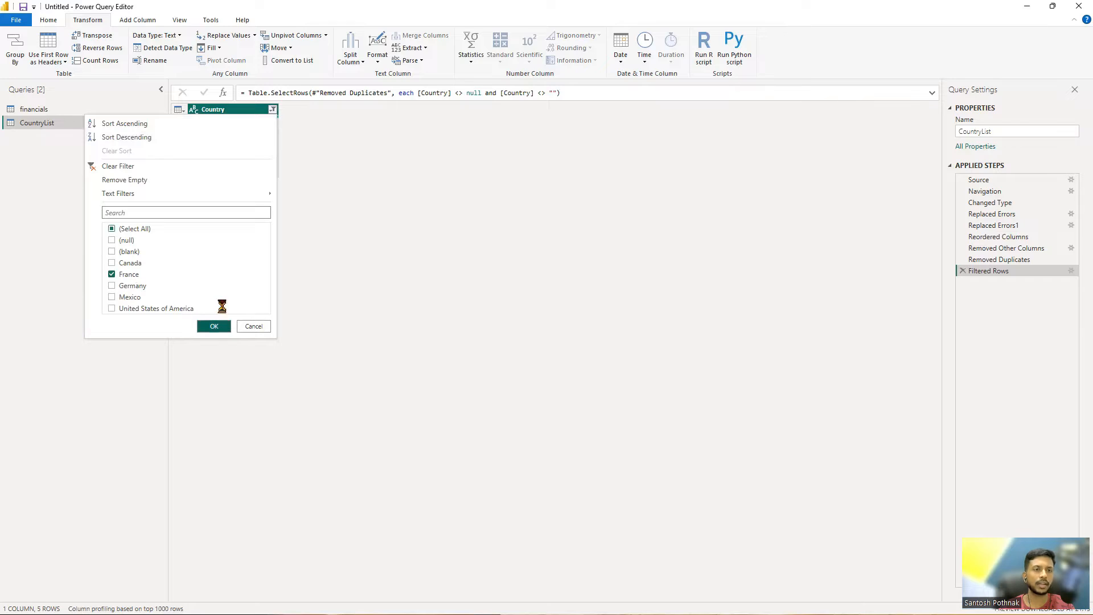
click(214, 326)
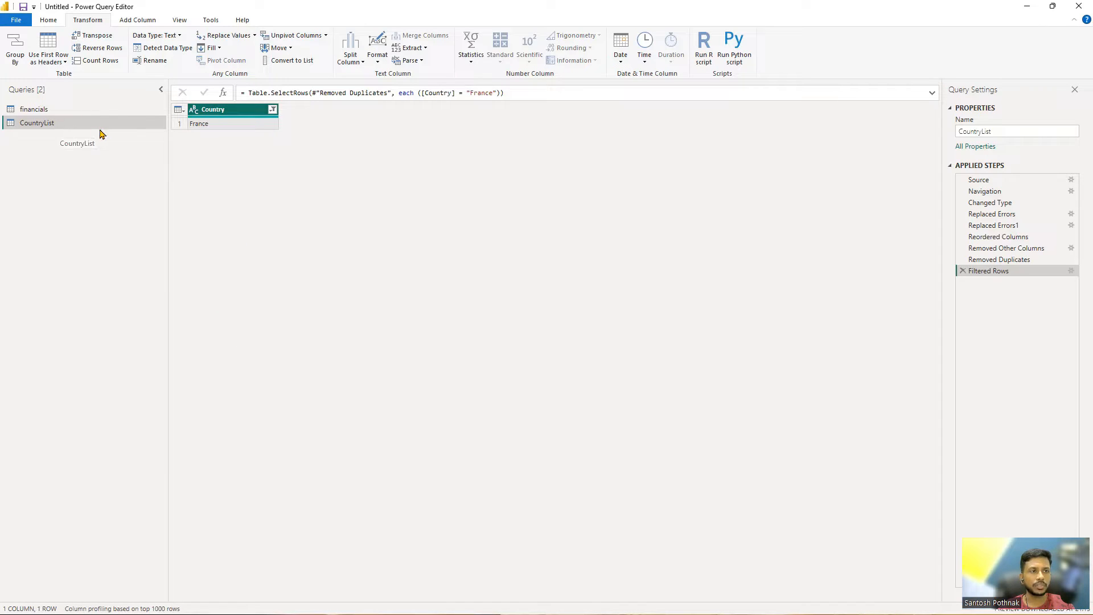
Filter the Country column to France and Germany, then convert the column to a list
click(272, 110)
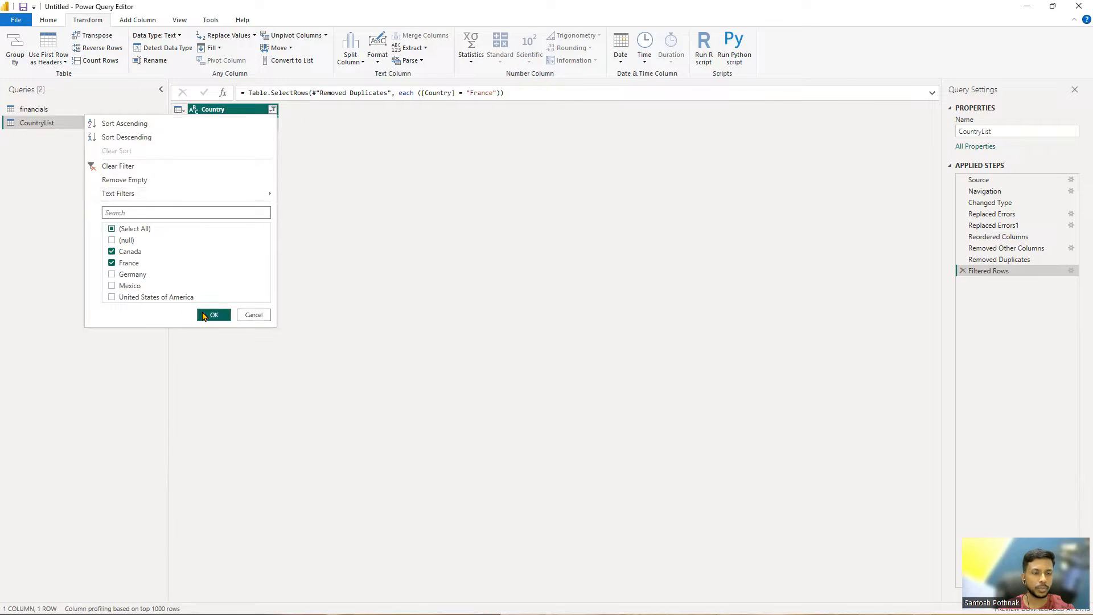
click(132, 275)
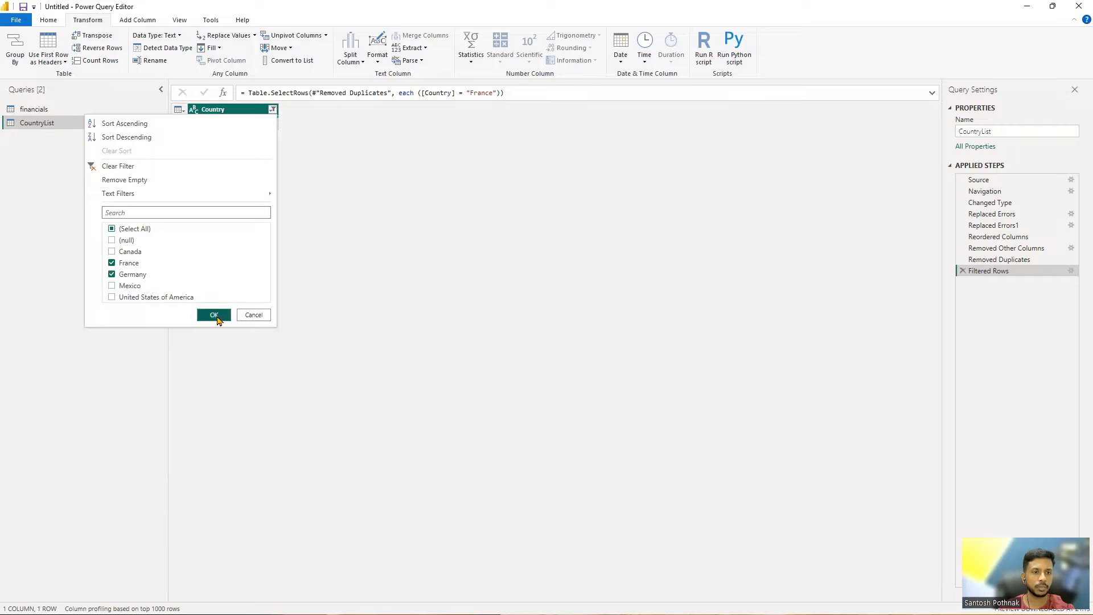
click(214, 315)
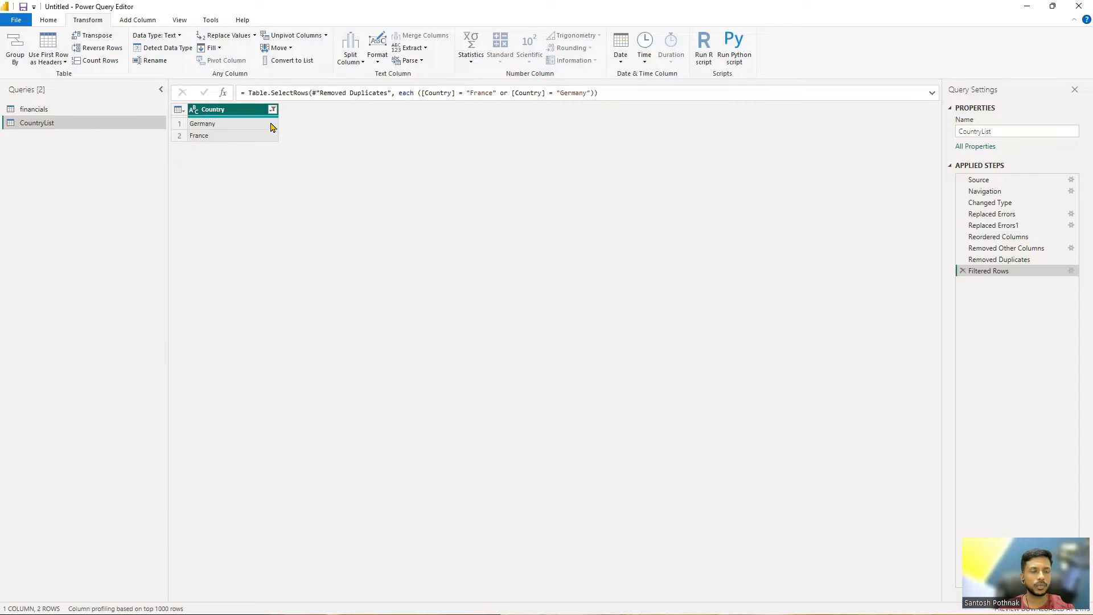
click(296, 63)
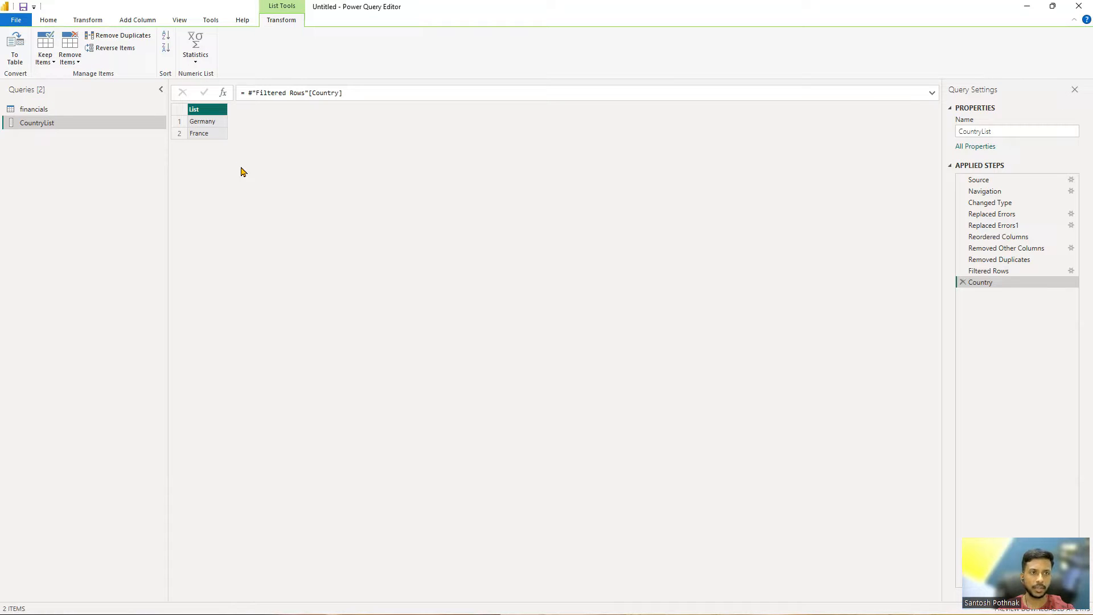
In the financials query, filter Country to Canada, Germany and Mexico
click(68, 110)
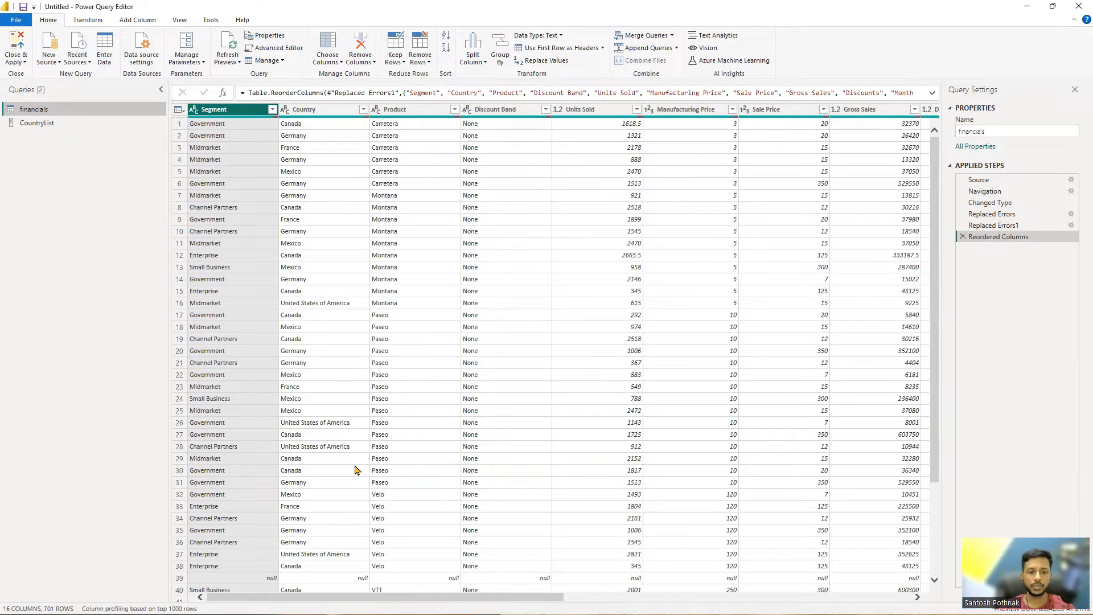
click(343, 116)
click(363, 109)
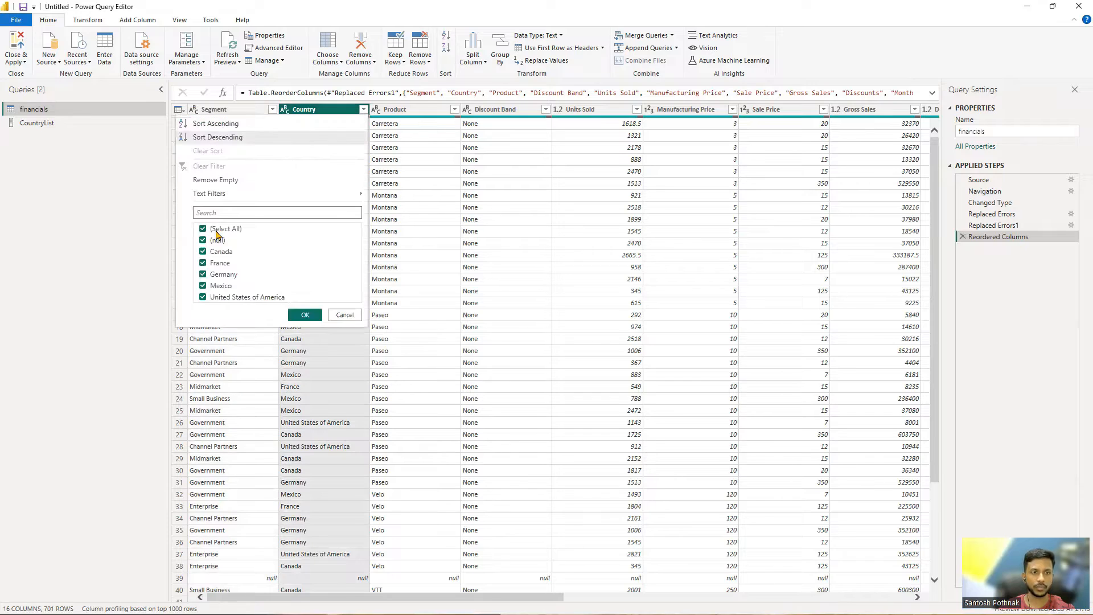
click(218, 240)
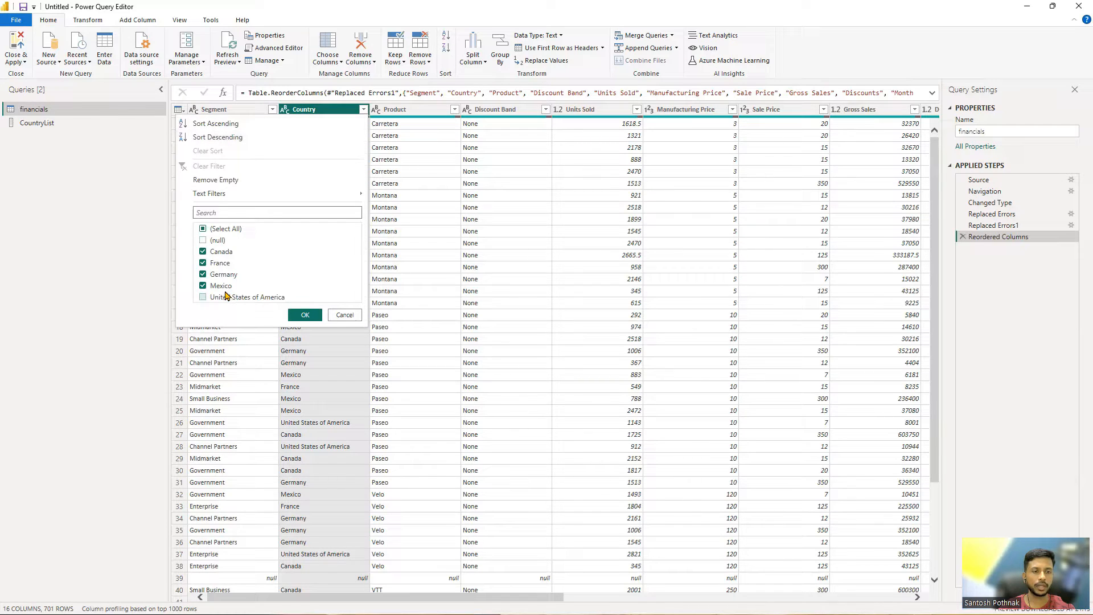
click(226, 267)
click(306, 315)
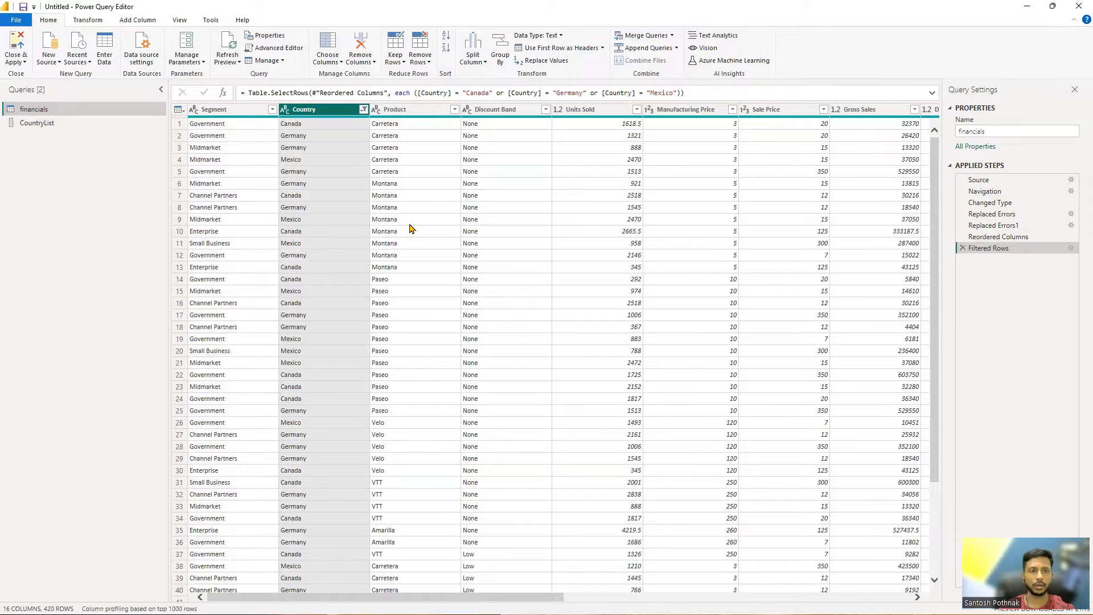
Change the financials Country filter to Mexico and United States of America only
click(364, 113)
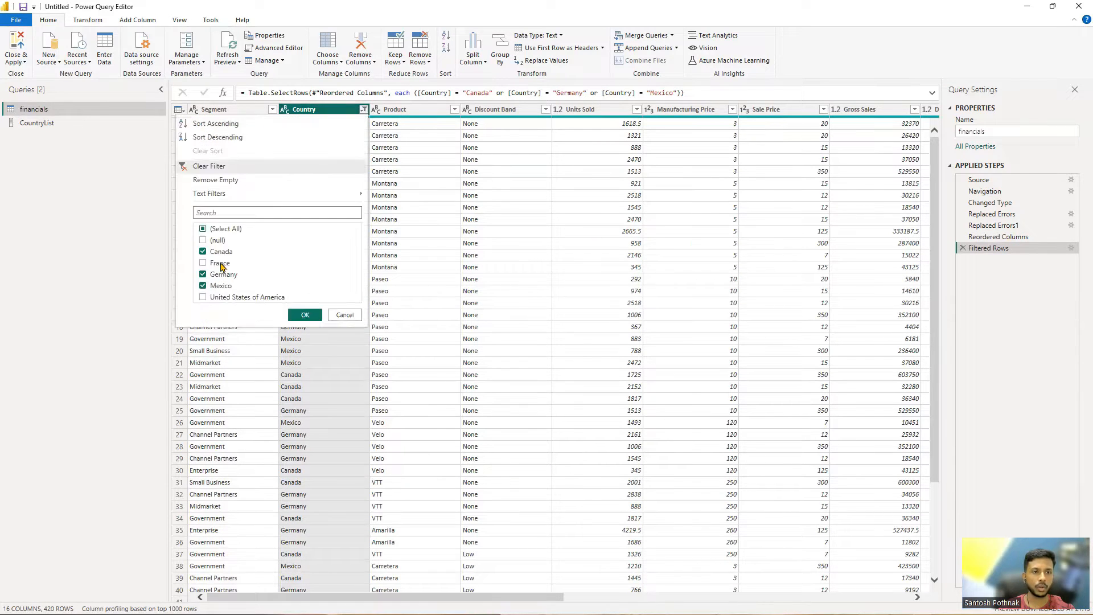
click(225, 275)
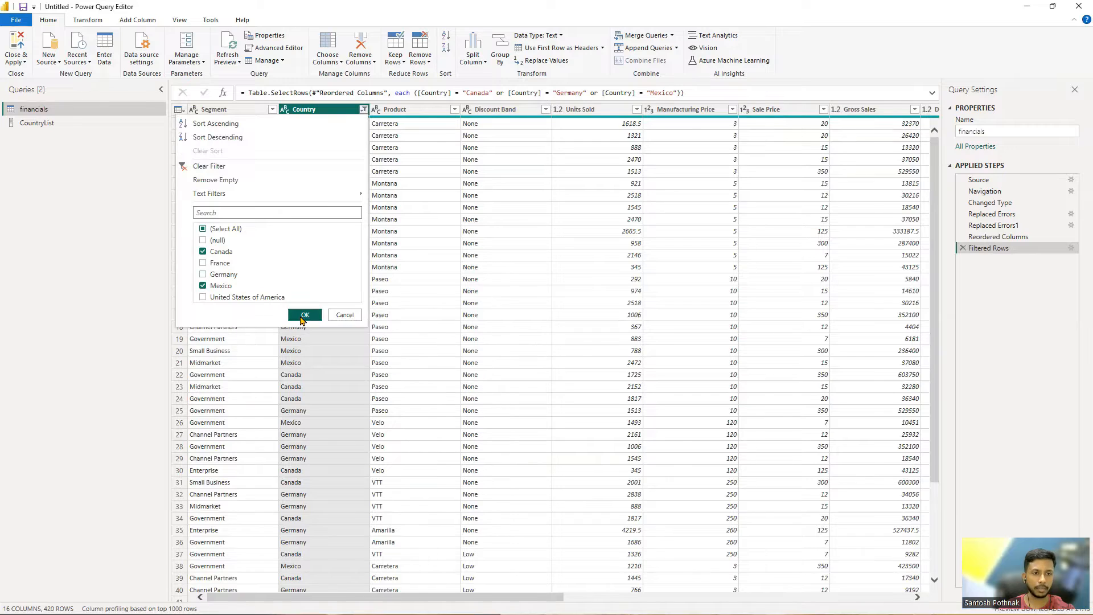
click(221, 251)
click(228, 296)
click(305, 314)
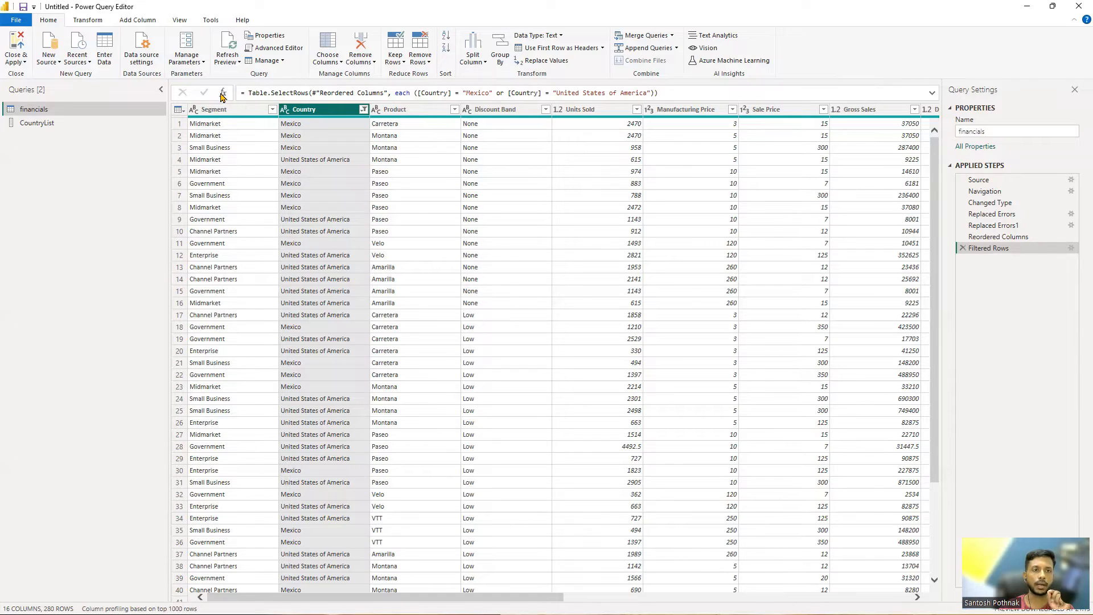
Copy the each(List.Contains(...)) filter condition from the Convert to List text file on the desktop
drag(245, 93, 691, 98)
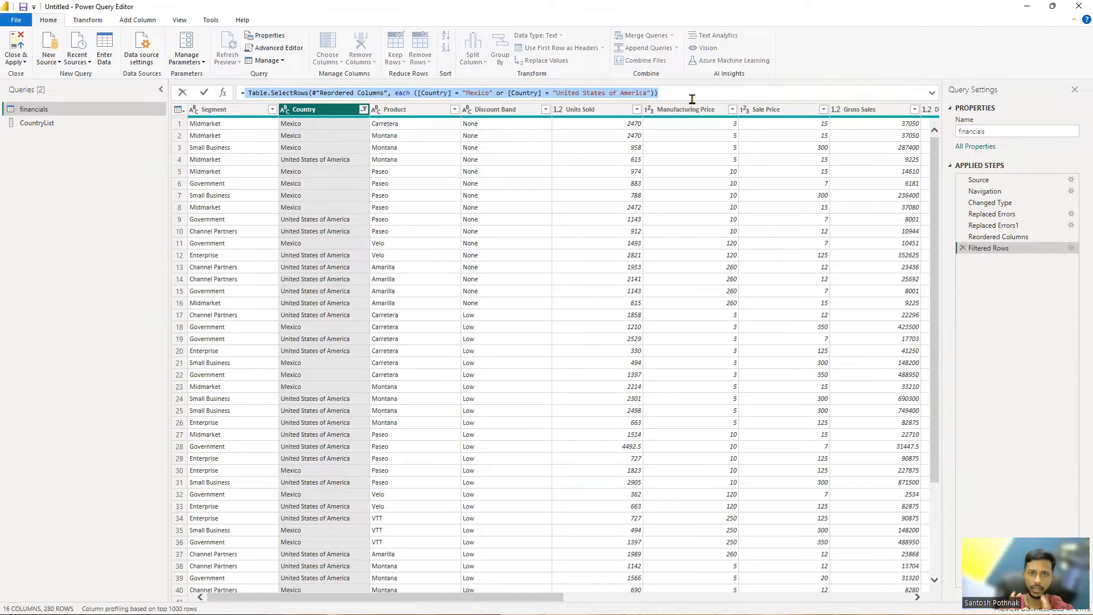
click(404, 93)
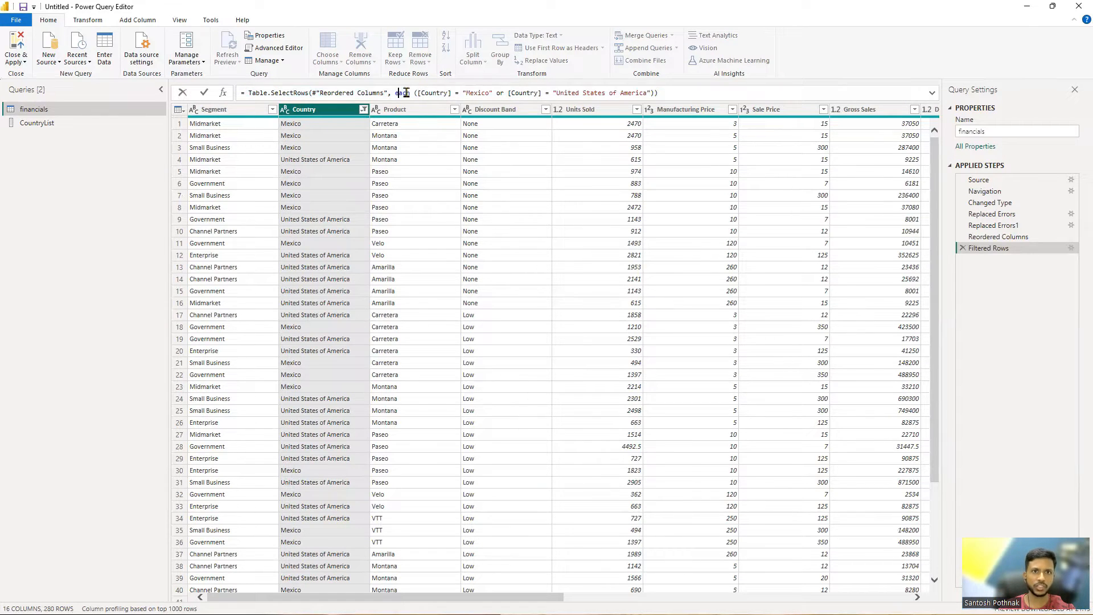
drag(412, 93, 653, 94)
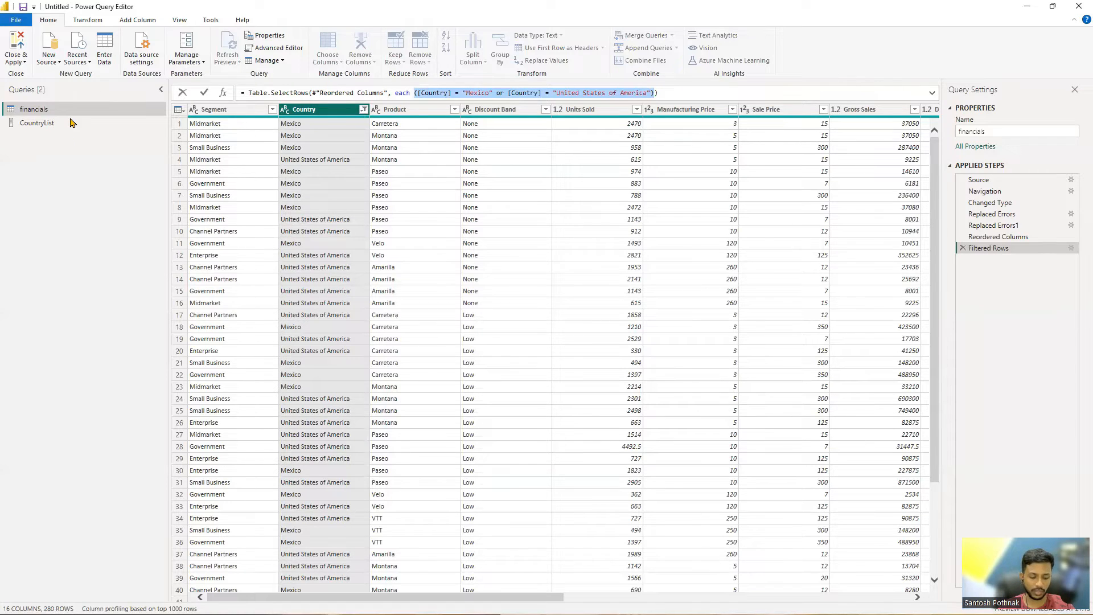
key(super+d)
double_click(23, 75)
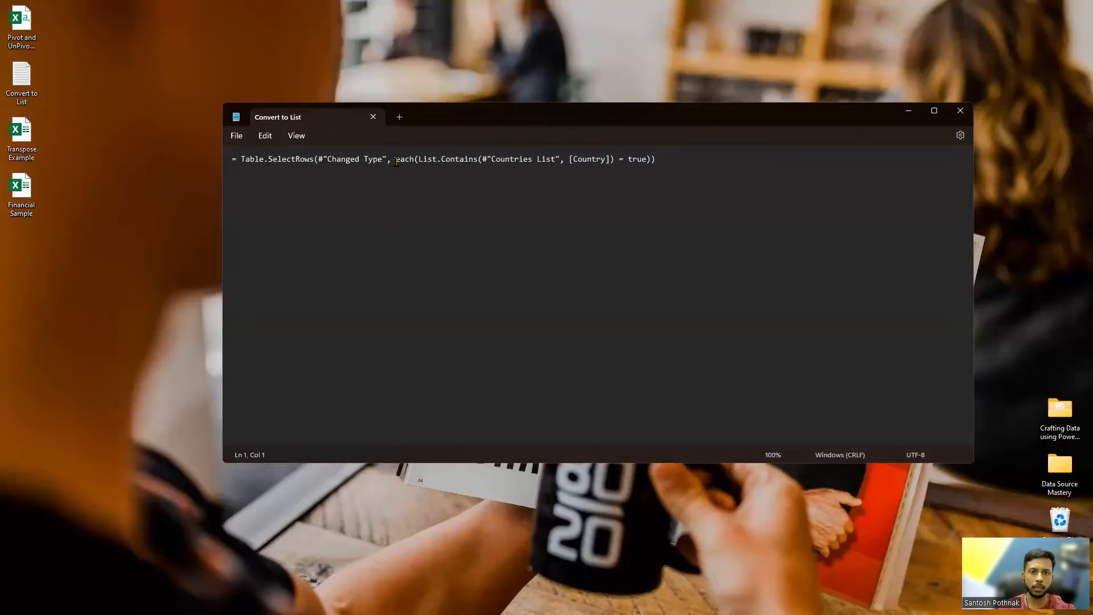
drag(395, 161, 654, 161)
key(ctrl+c)
key(alt+Tab)
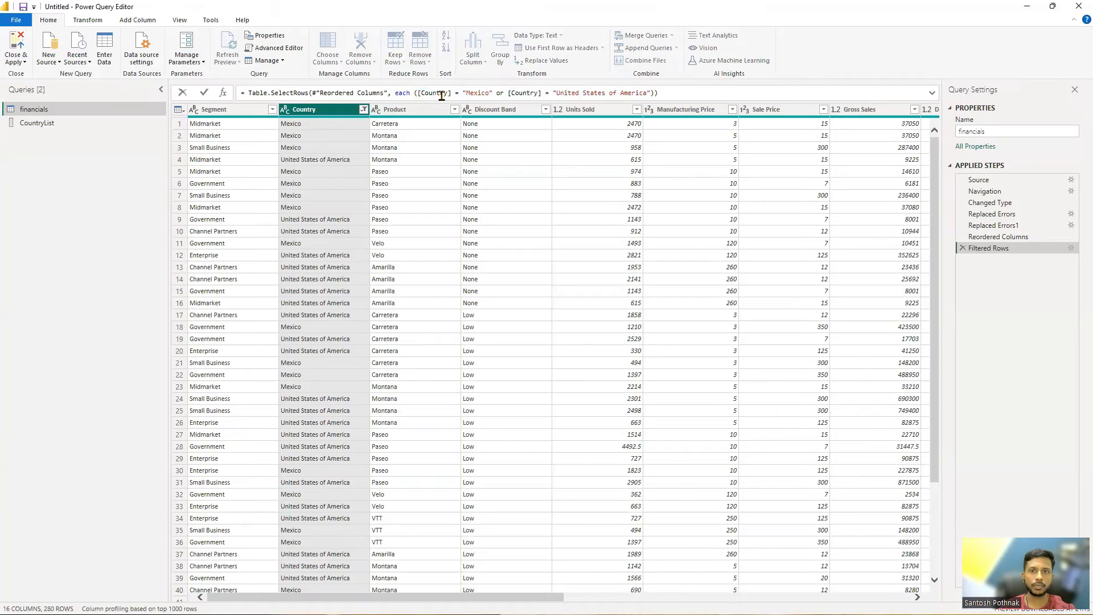
Replace the filter step's condition with the pasted List.Contains expression, referencing #"CountryList" as the list
drag(395, 93, 688, 93)
key(ctrl+v)
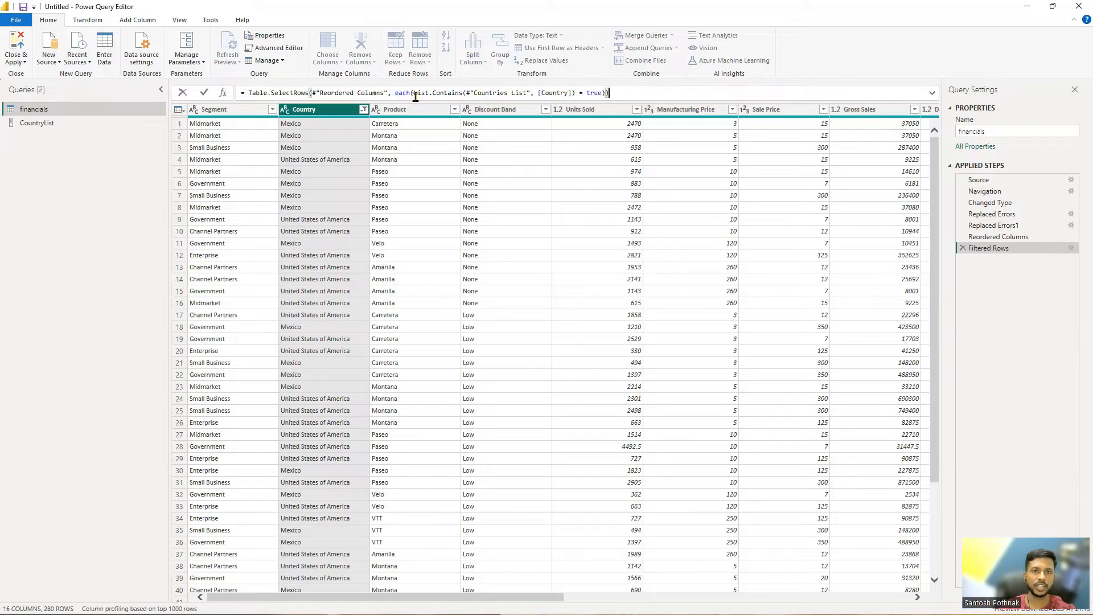
drag(415, 94, 464, 94)
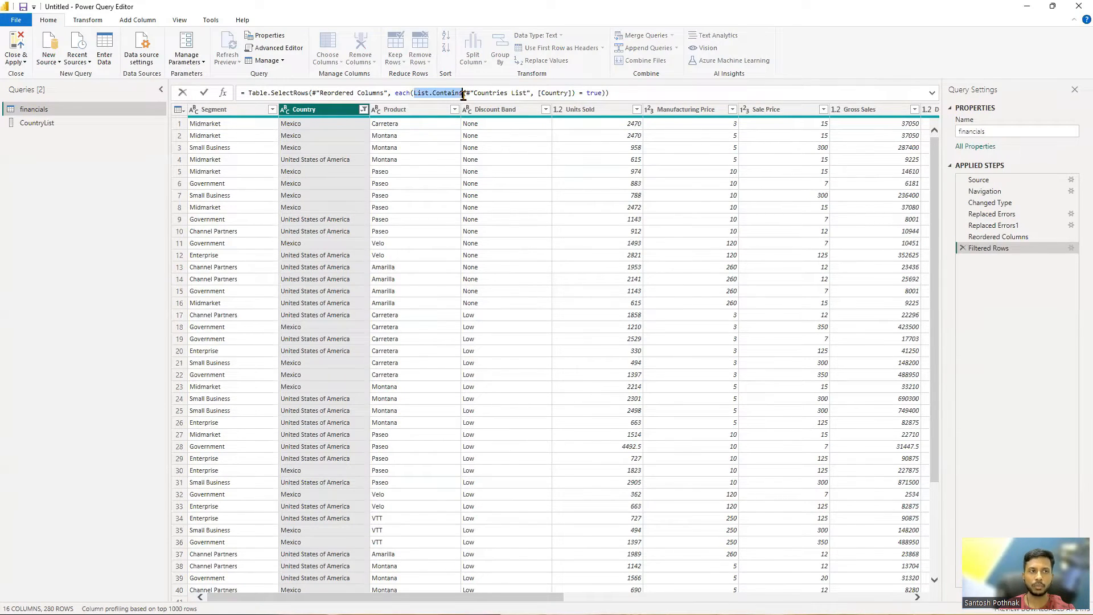
mouse_move(463, 95)
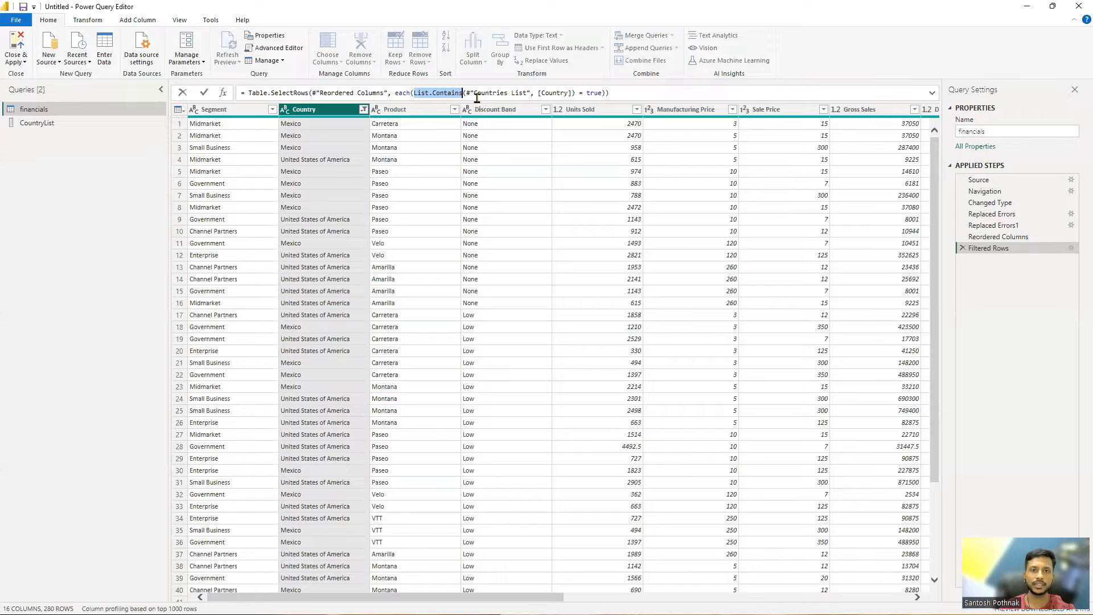
drag(476, 94, 508, 96)
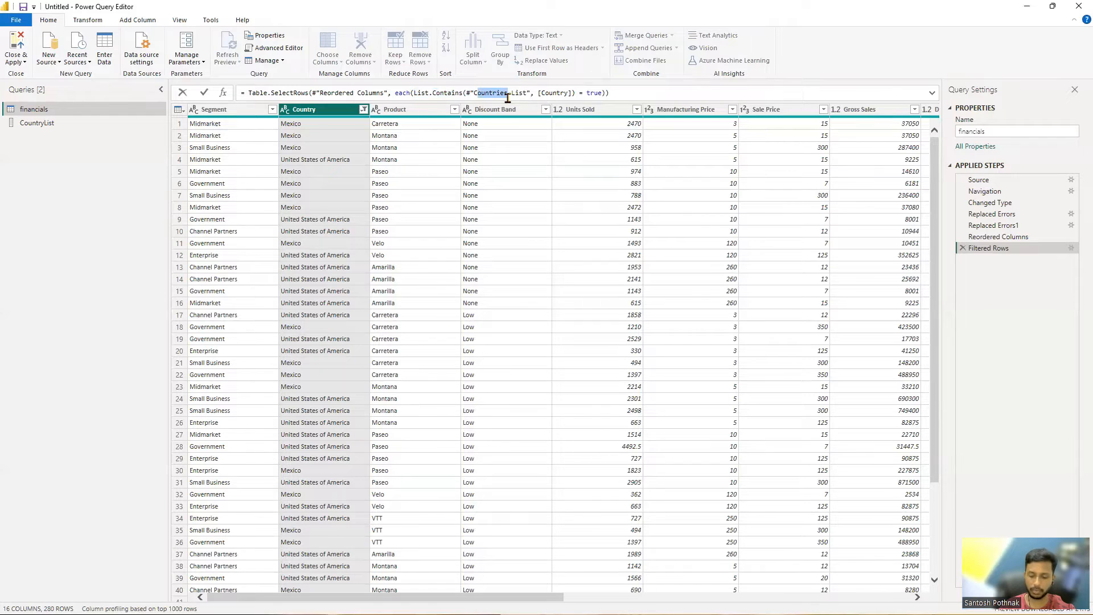
text(Country)
key(Delete)
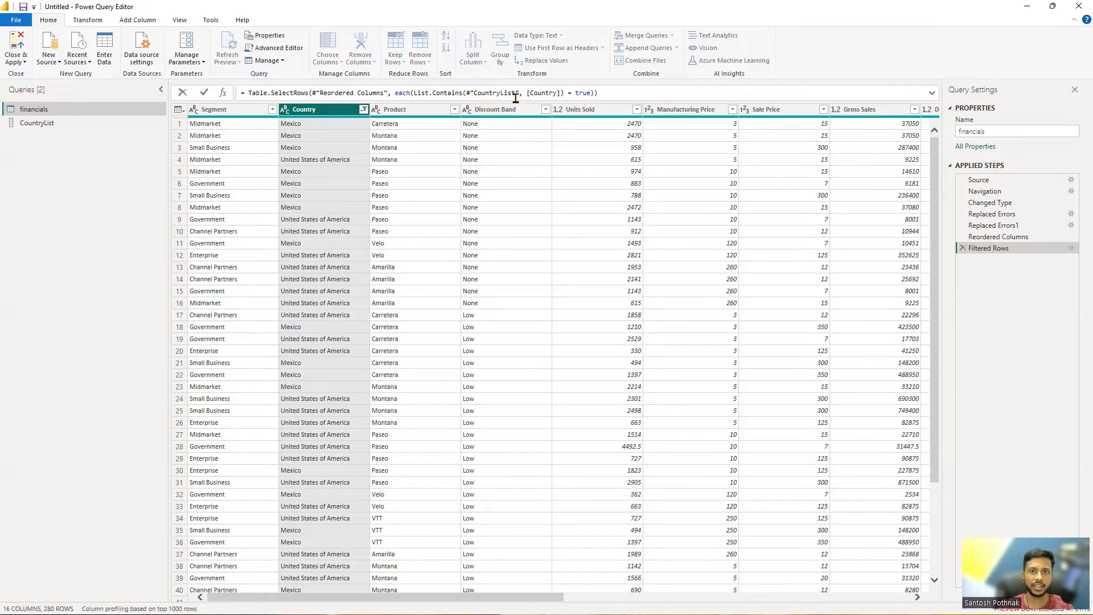
Compare the CountryList query's values with the Country values in the filtered financials rows
click(61, 126)
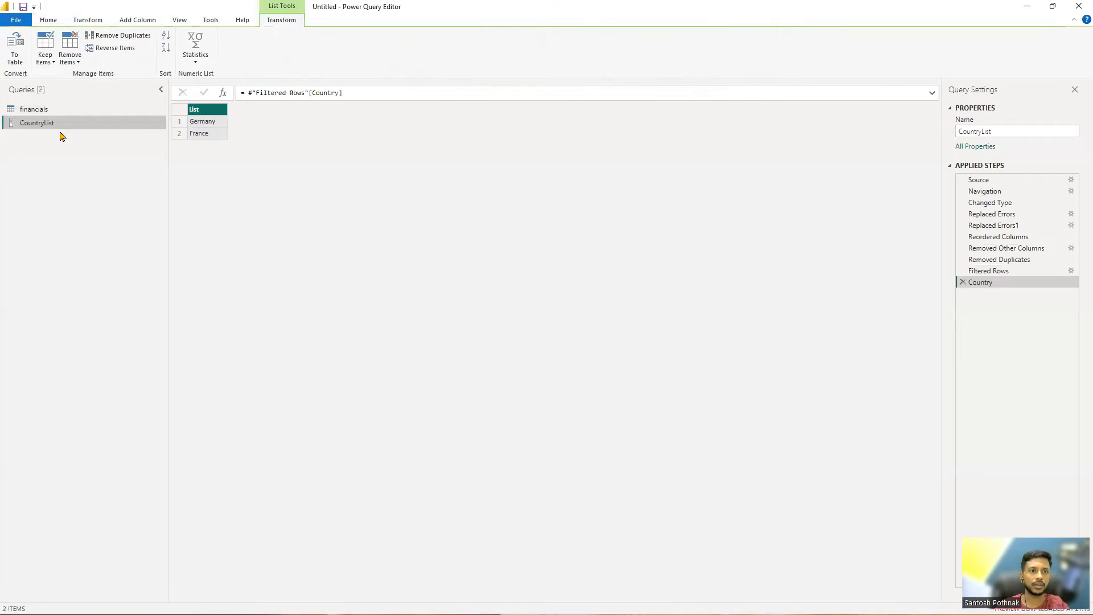
click(86, 109)
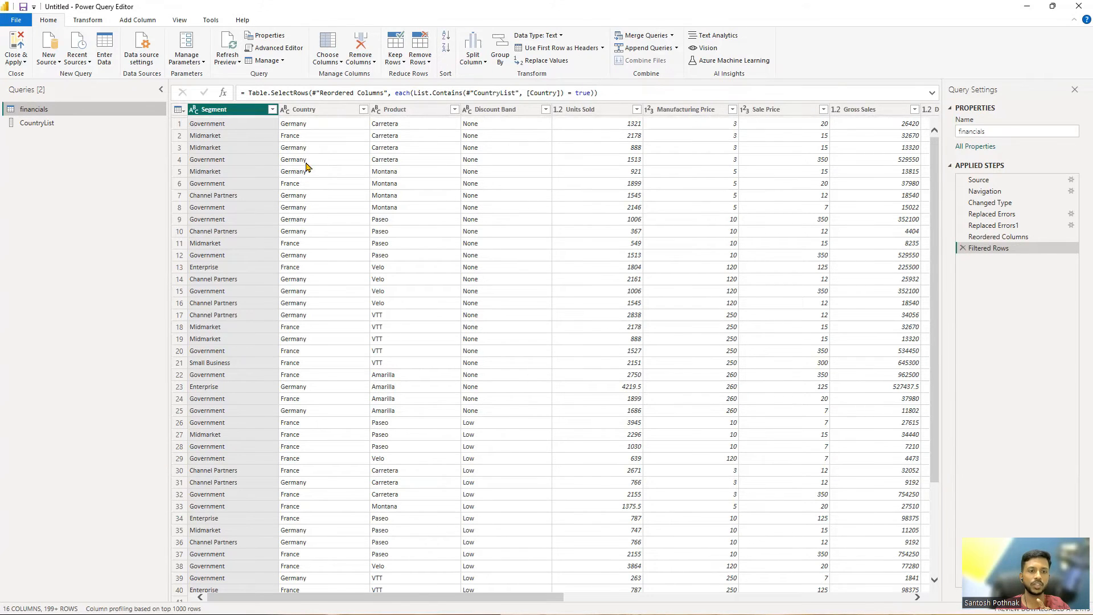
scroll(305, 171, down, 20)
scroll(296, 196, up, 20)
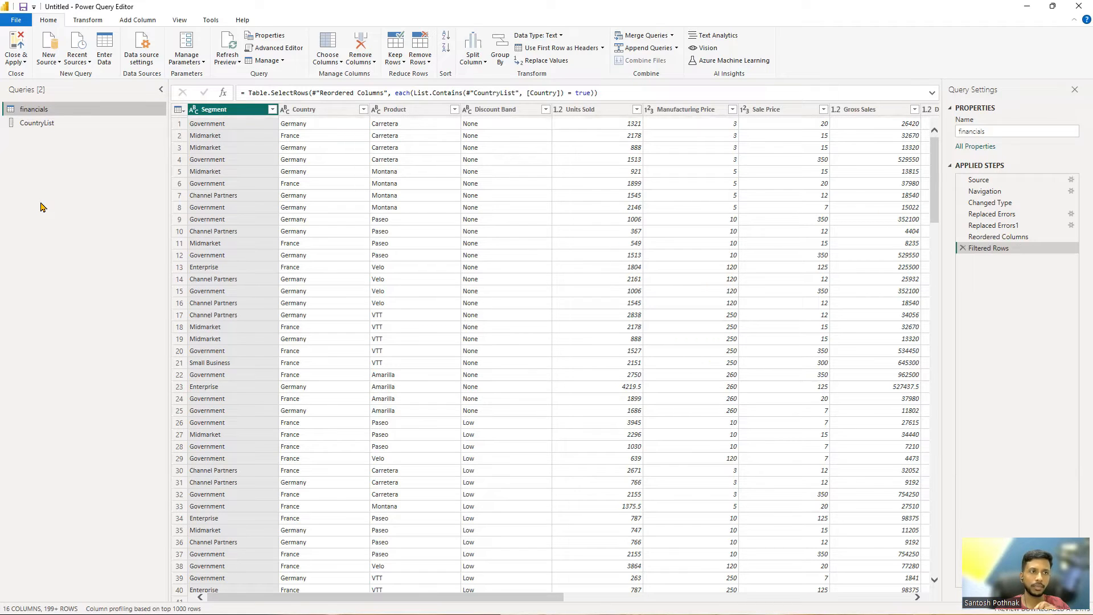
Switch back and forth between the CountryList and financials queries to examine how the list drives the filter
click(50, 123)
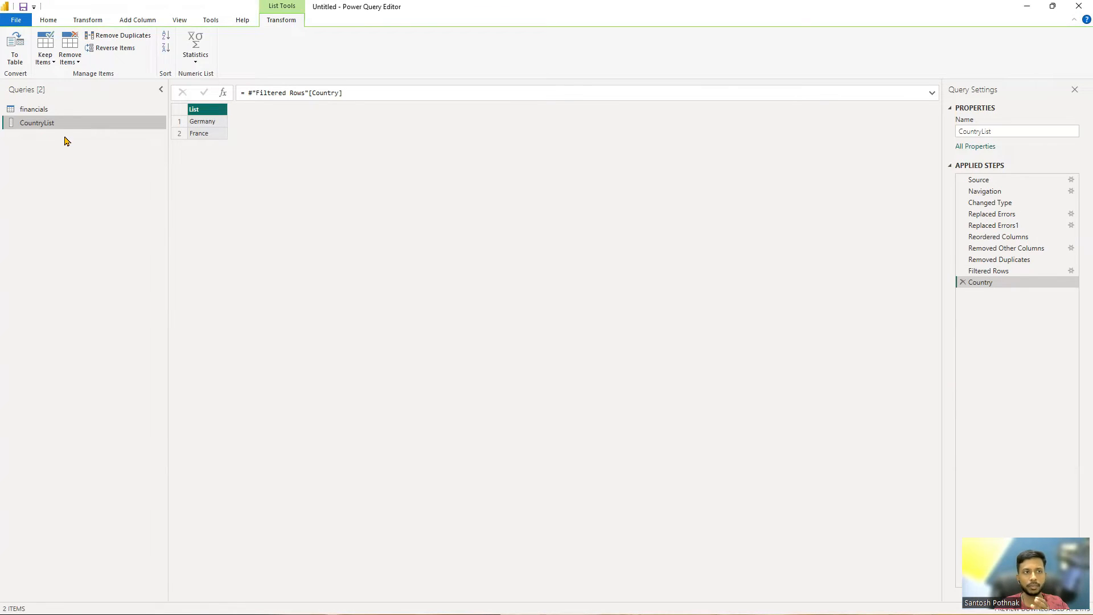
click(70, 113)
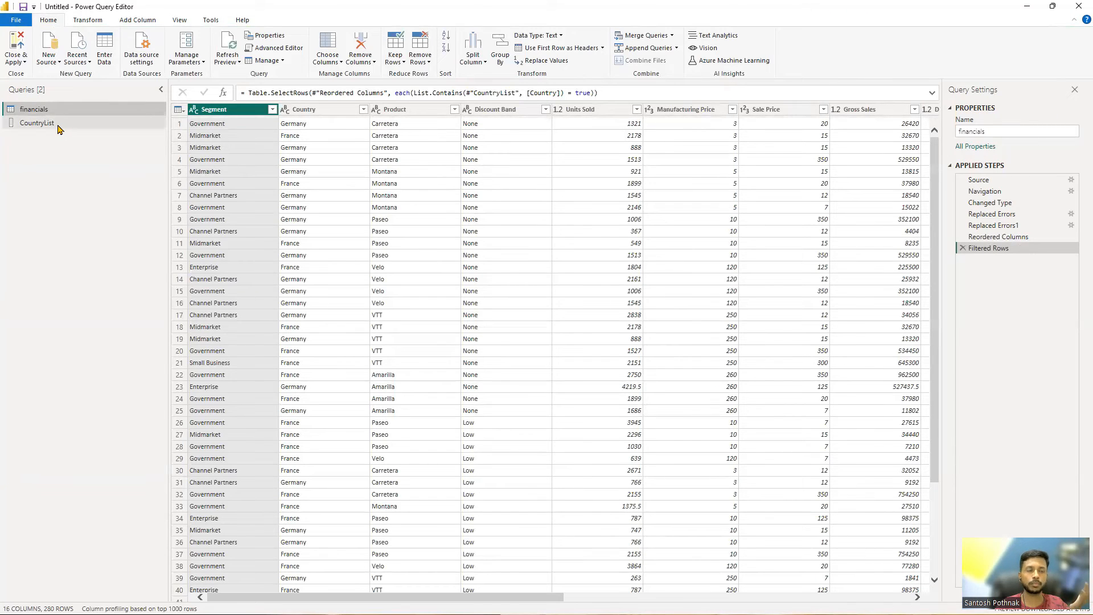
click(56, 131)
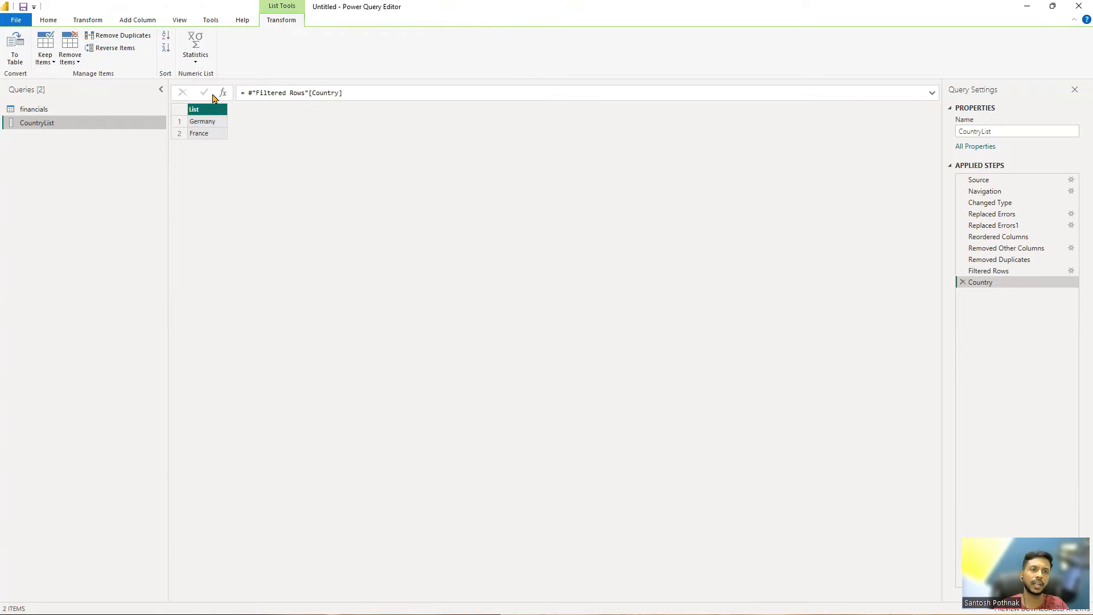
click(110, 107)
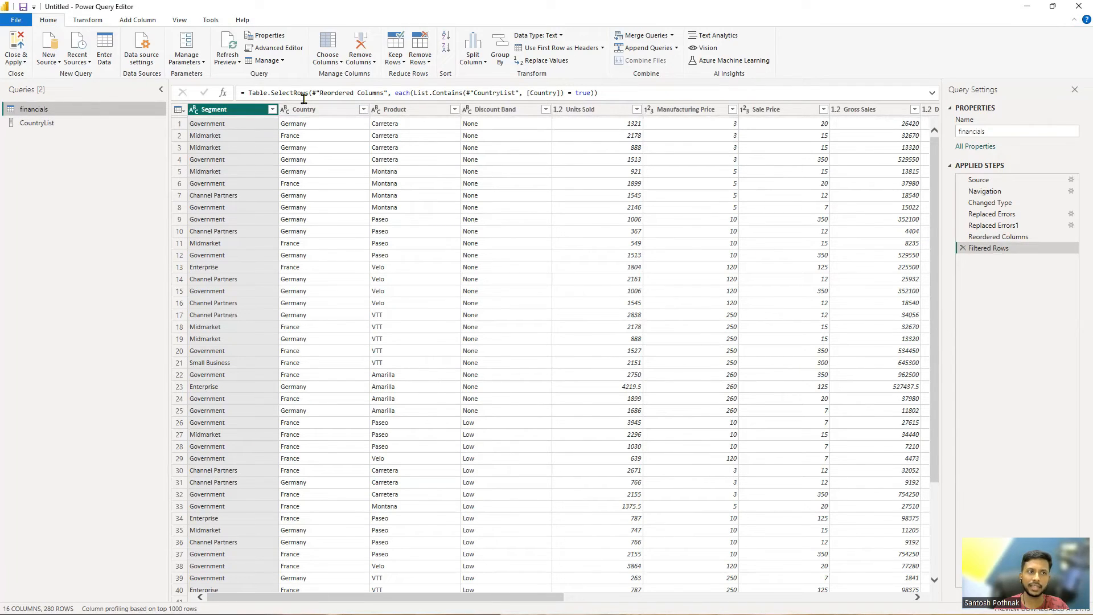
click(37, 128)
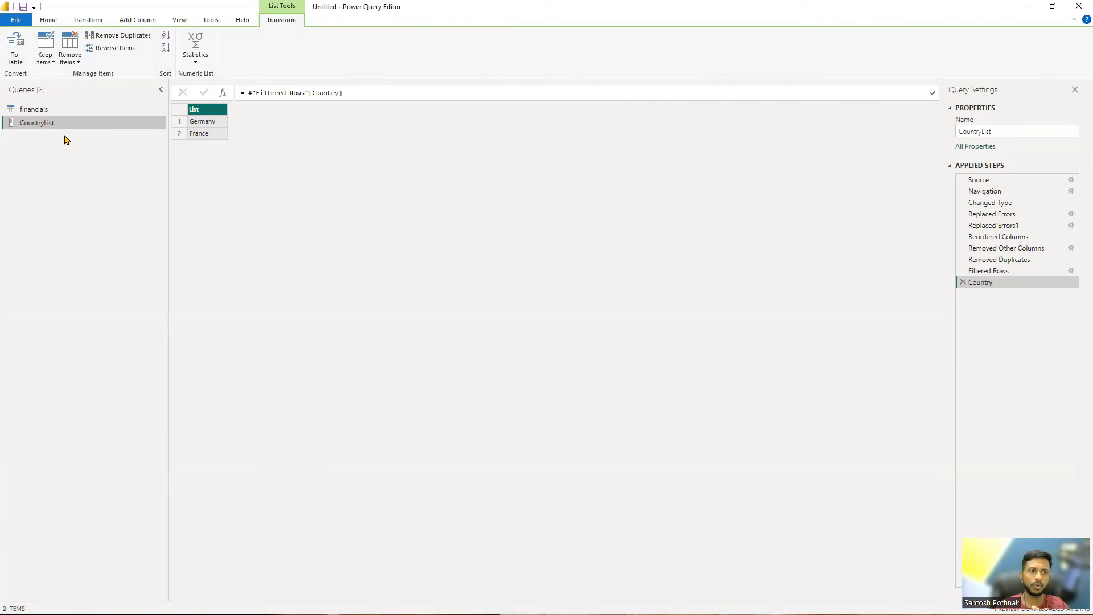
click(73, 110)
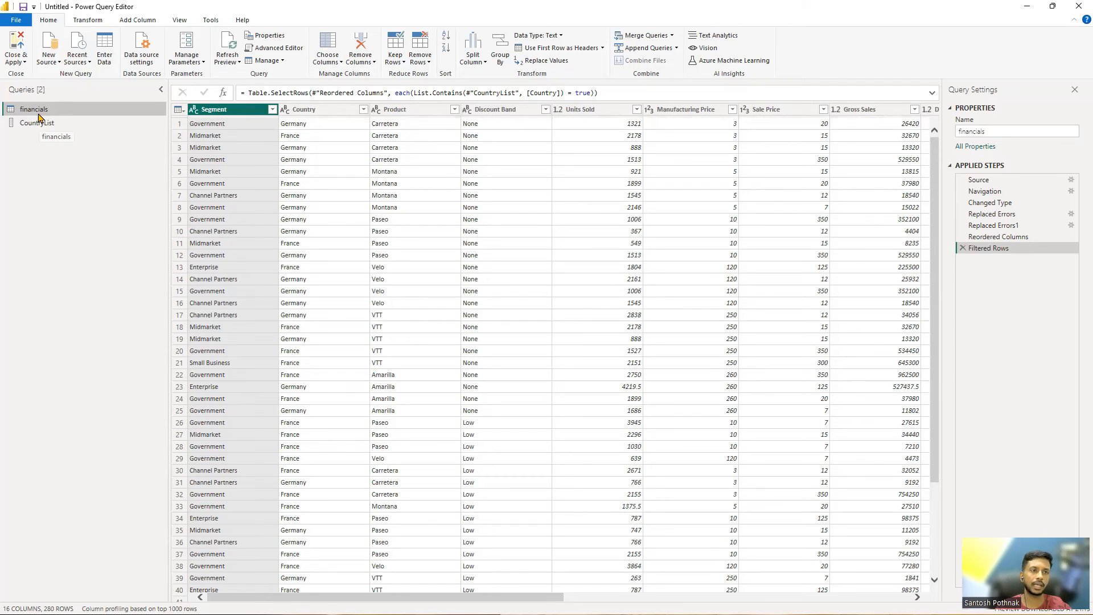
click(51, 123)
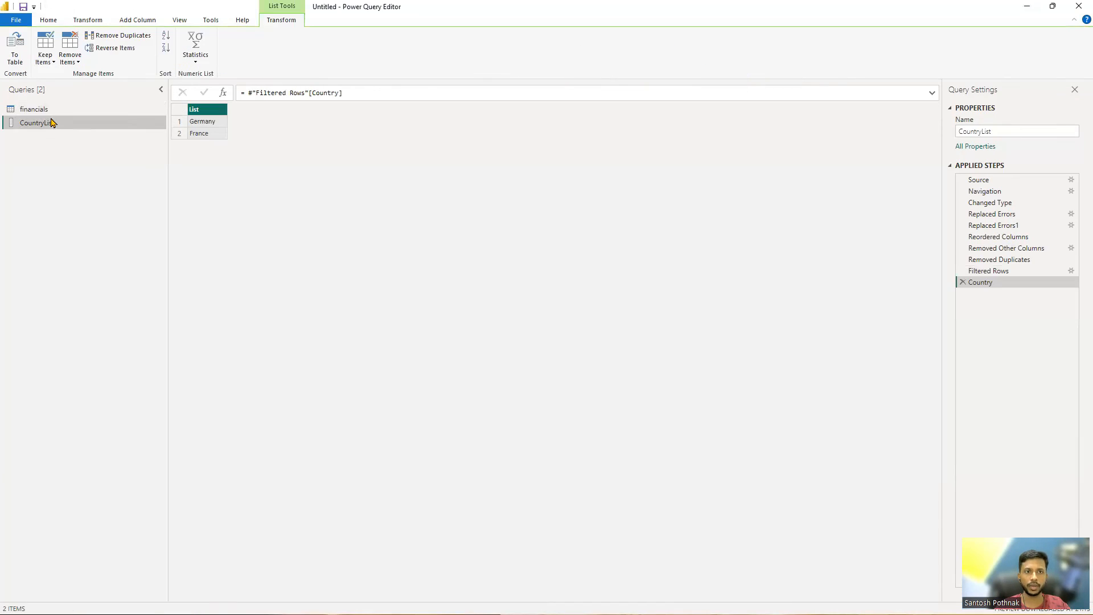
click(41, 108)
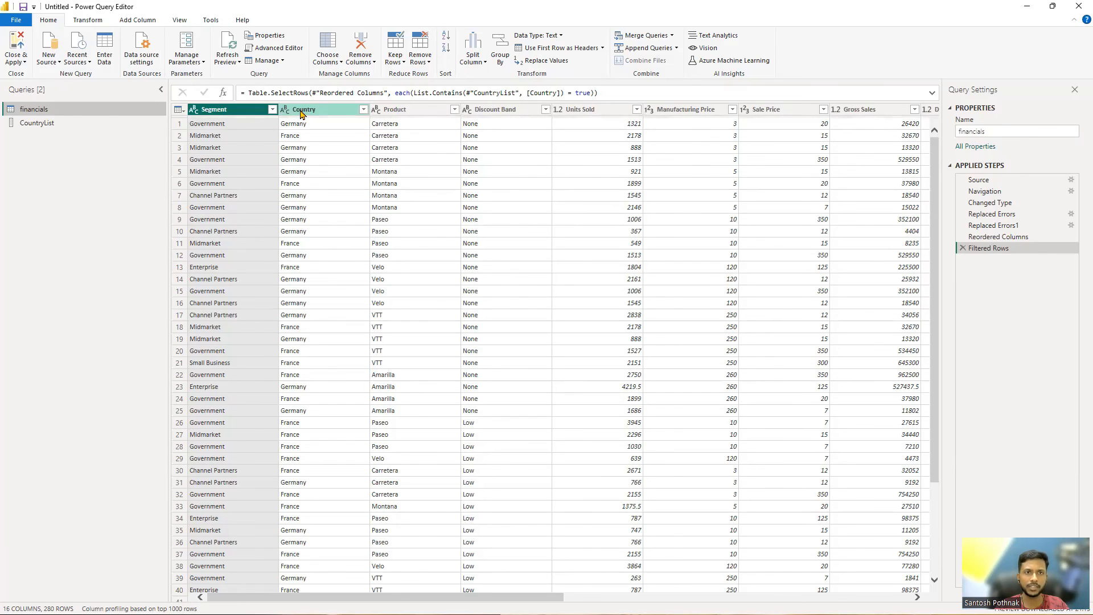
click(88, 21)
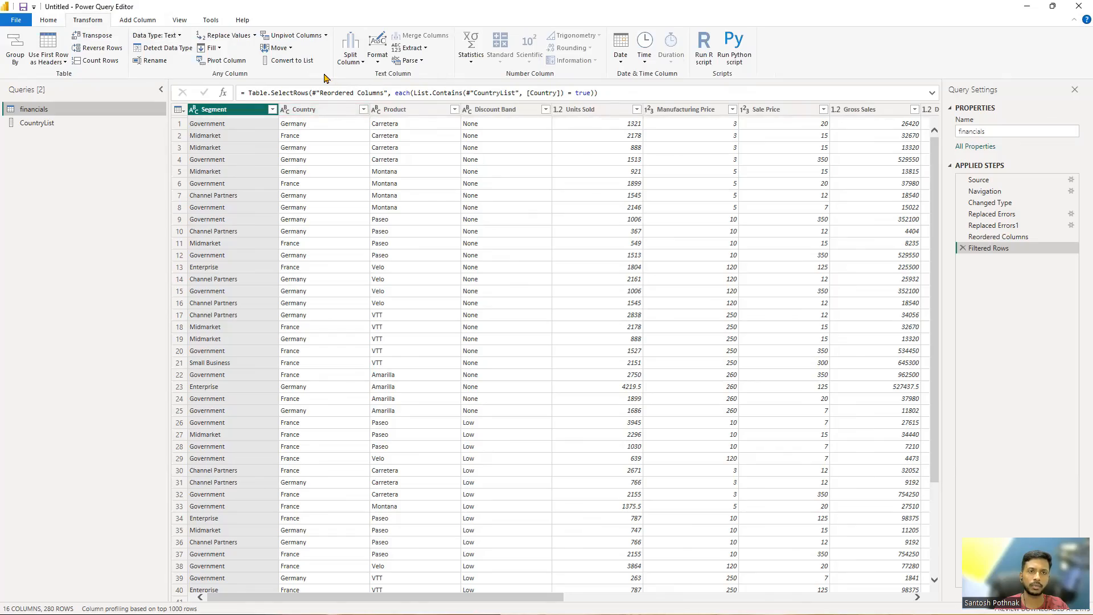